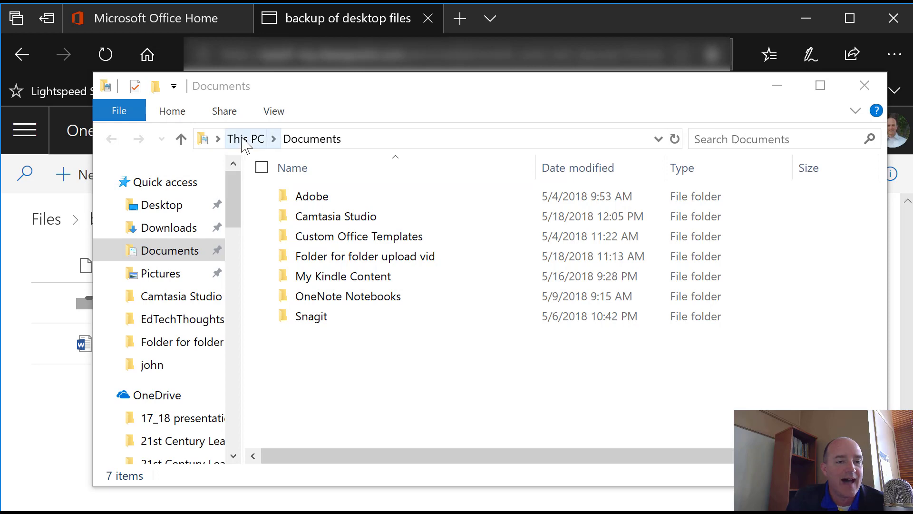
pyautogui.moveTo(238, 209); pyautogui.dragTo(237, 423)
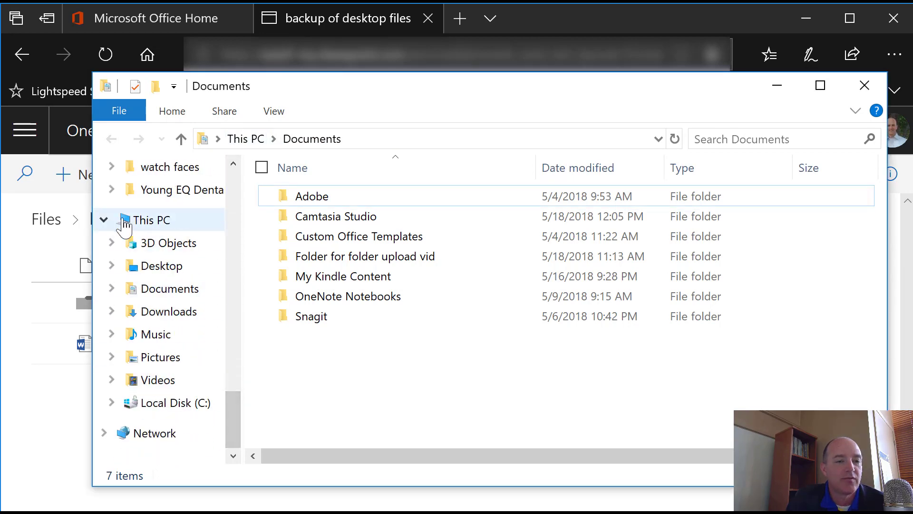
pyautogui.click(104, 220)
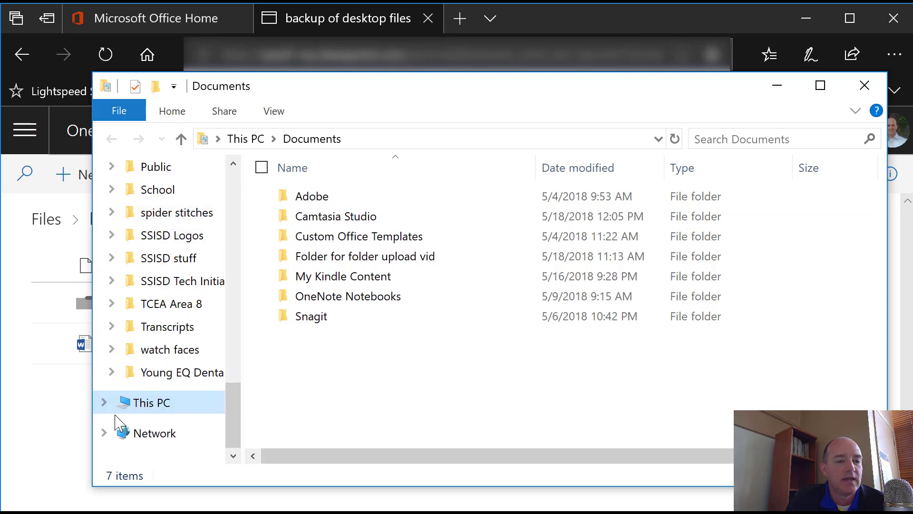
pyautogui.click(103, 404)
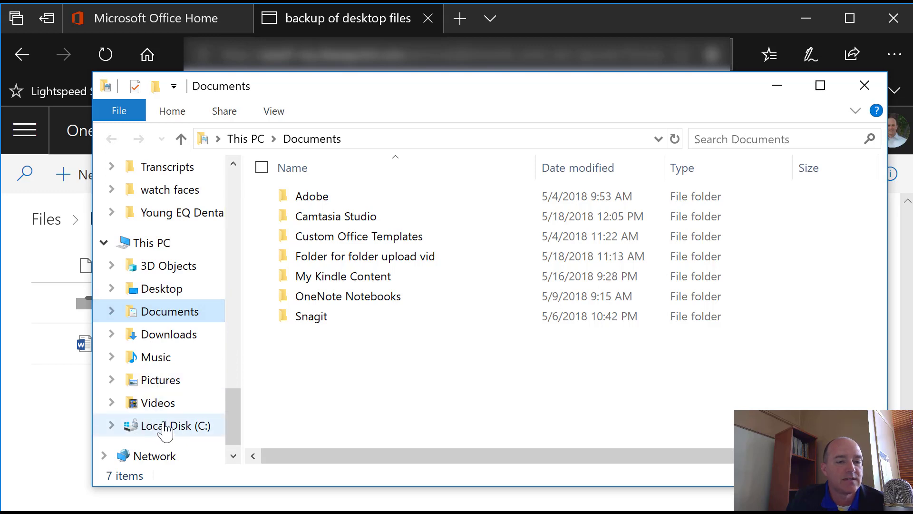
pyautogui.moveTo(233, 415); pyautogui.dragTo(247, 241)
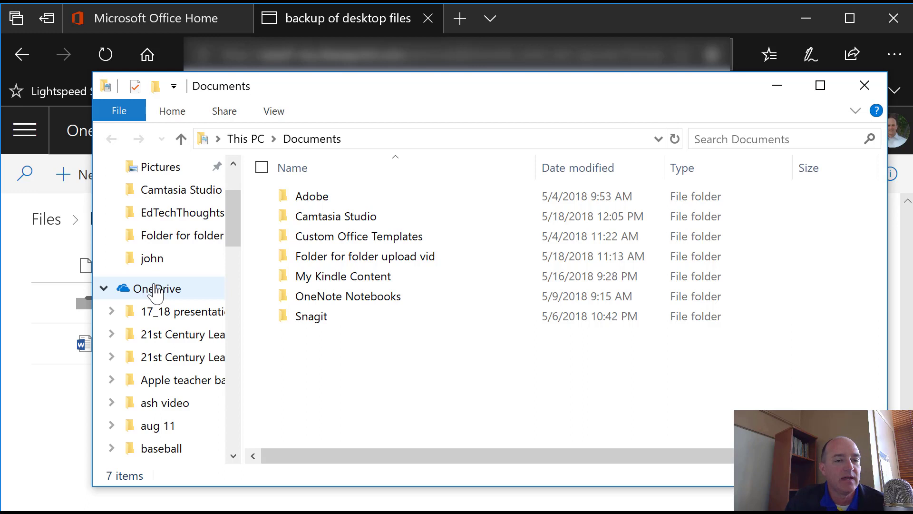
pyautogui.moveTo(237, 229); pyautogui.dragTo(240, 204)
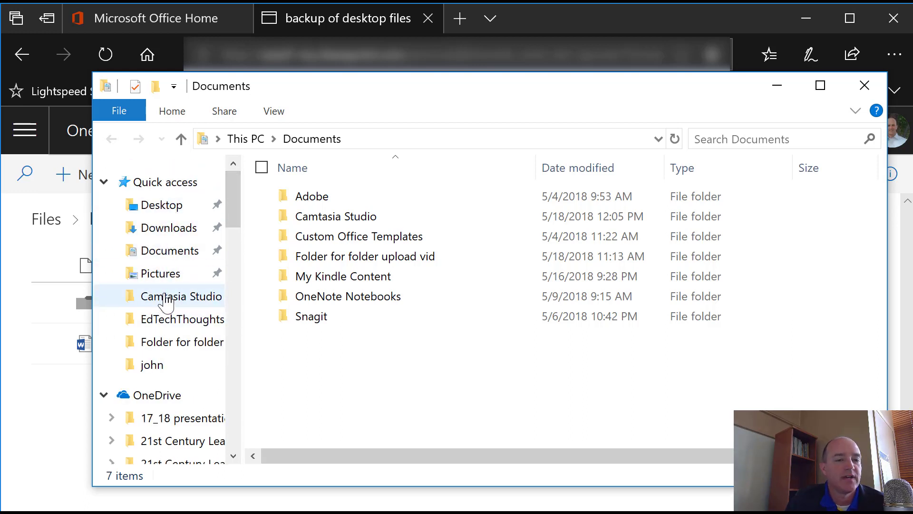
pyautogui.click(170, 252)
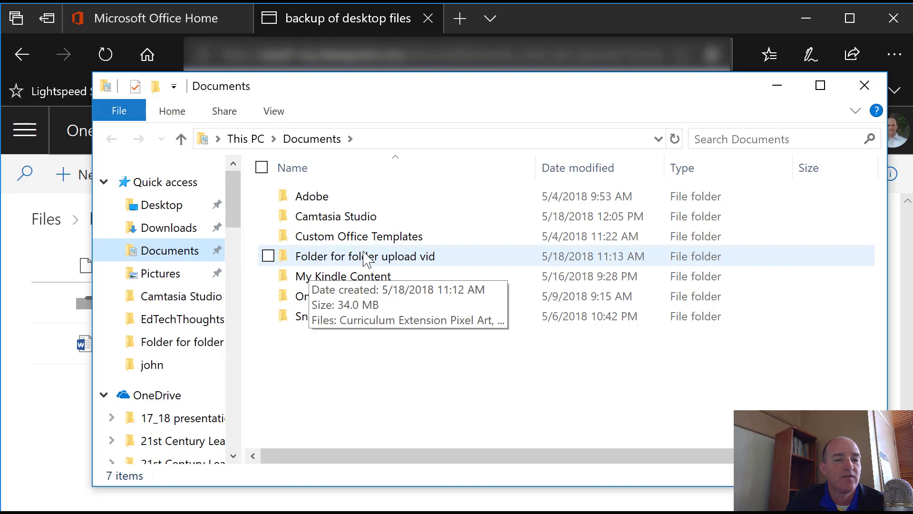
# From the Microsoft Office Home tab, launch OneDrive's file list in a new tab.
pyautogui.click(203, 19)
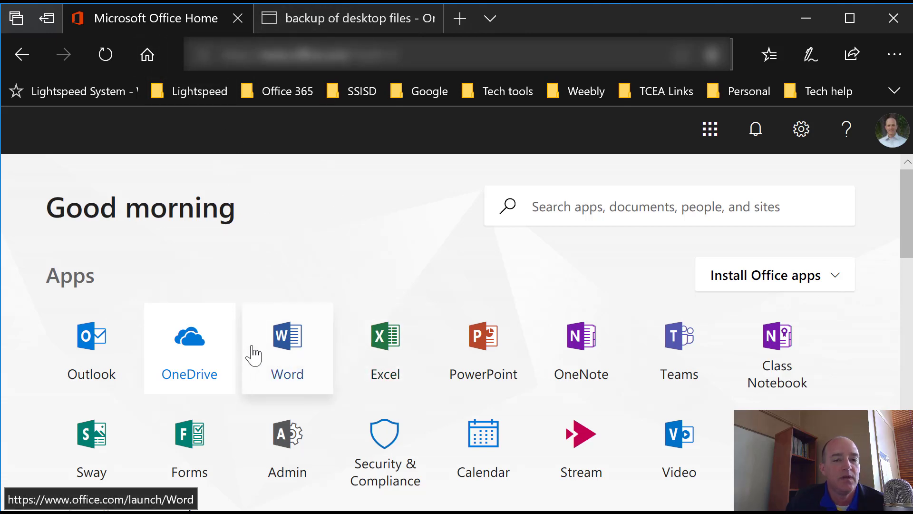
pyautogui.click(212, 352)
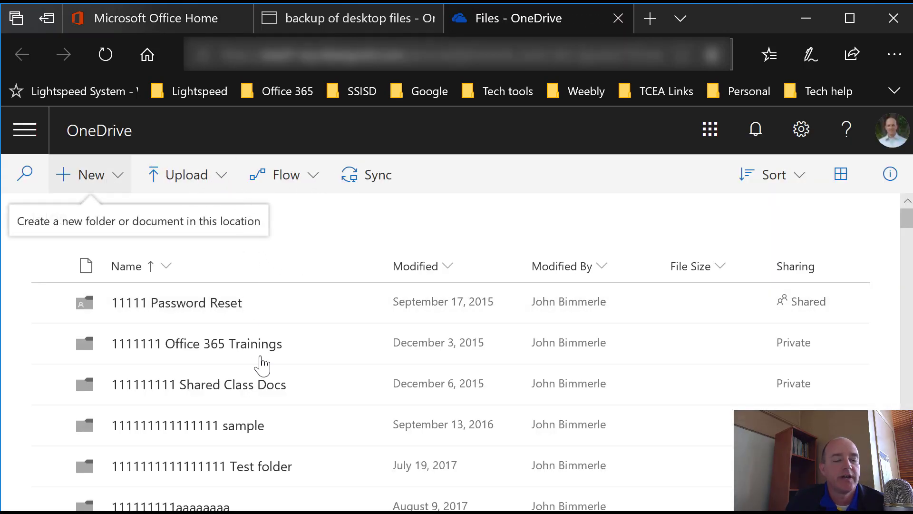
# Scroll the OneDrive files, dismiss the New menu, and go to 'backup of desktop files'.
pyautogui.scroll(-10, 261, 364)
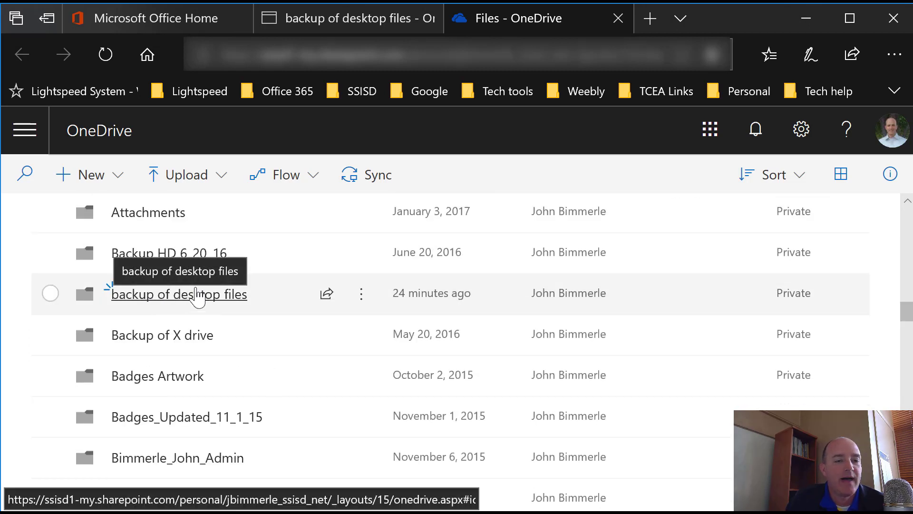
pyautogui.click(114, 179)
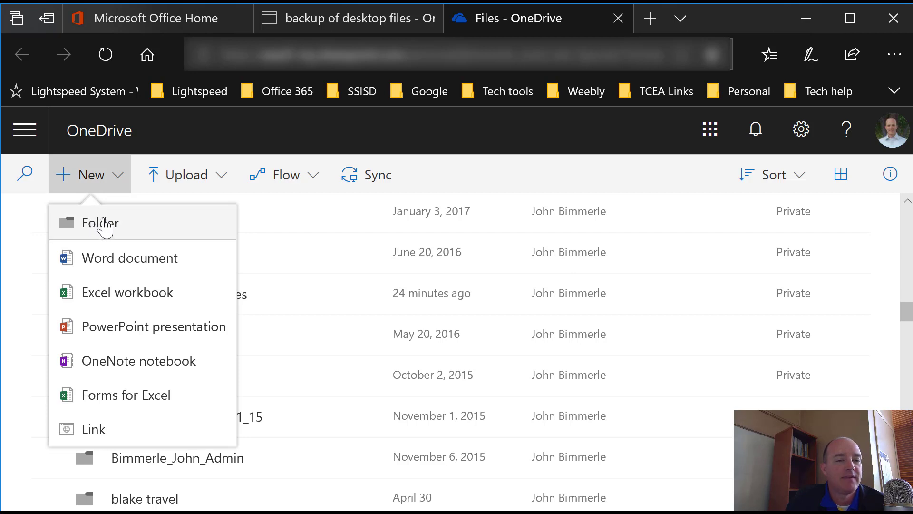
pyautogui.click(444, 145)
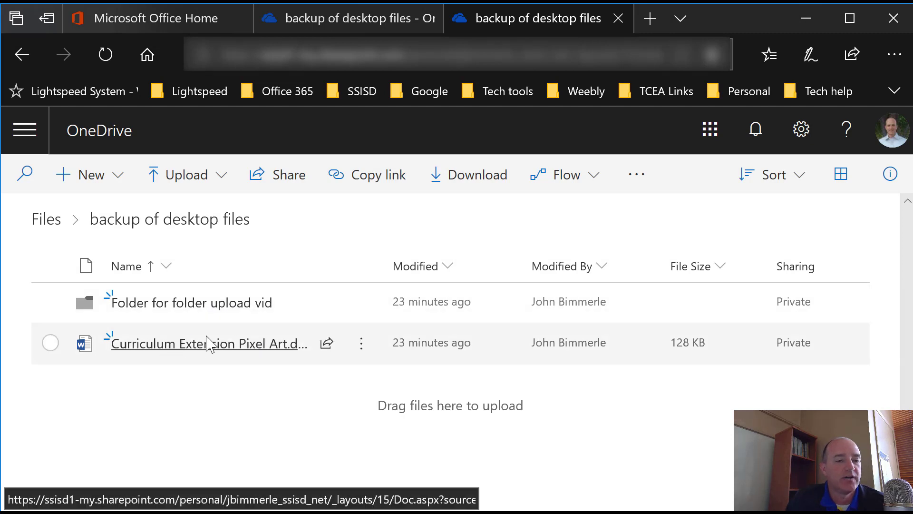
pyautogui.moveTo(159, 346)
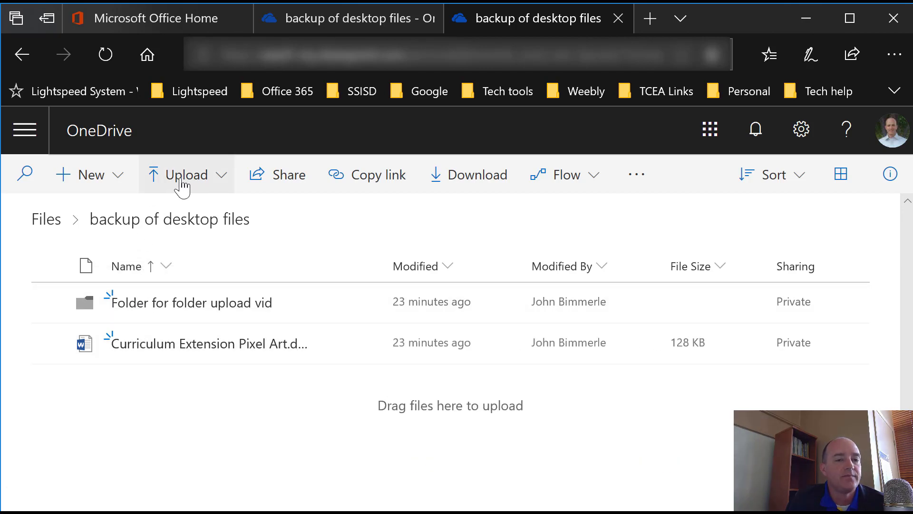
# Start a file upload and try selecting local files like Geocaching Lesson and Pixel Art Flags.
pyautogui.click(210, 179)
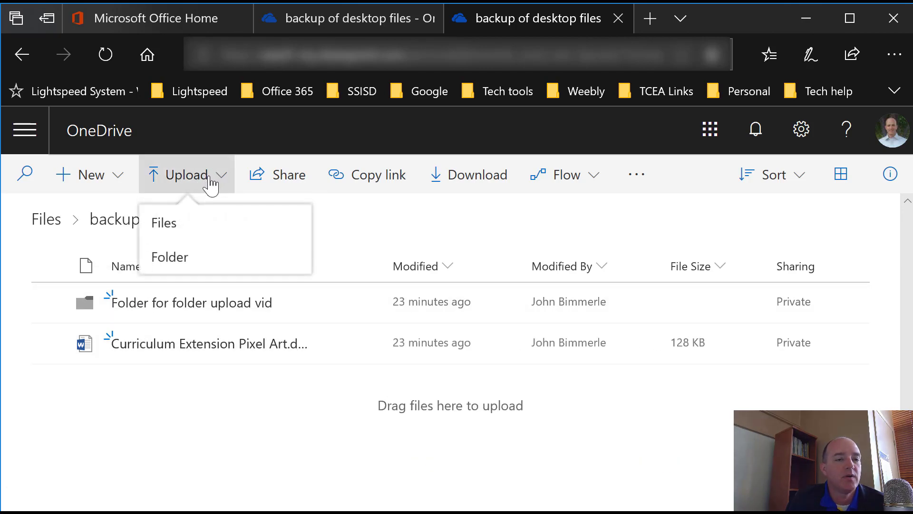
pyautogui.click(177, 225)
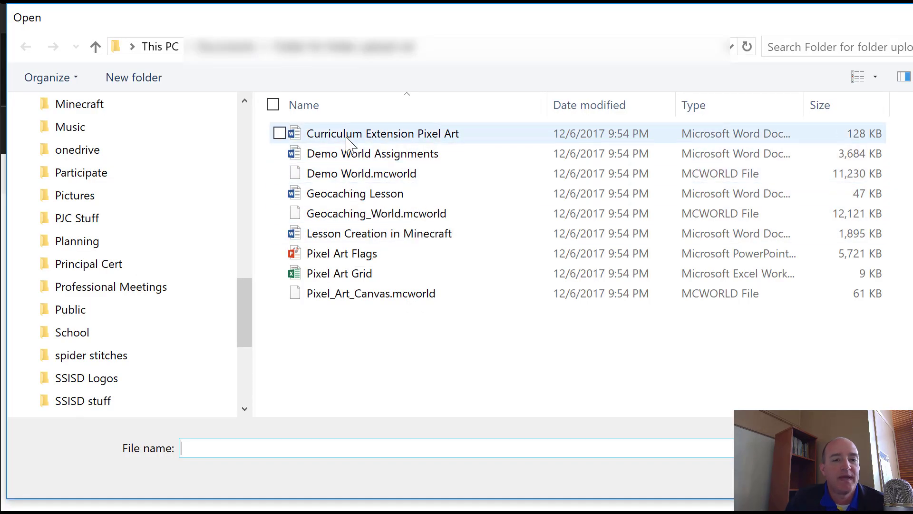
pyautogui.click(329, 159)
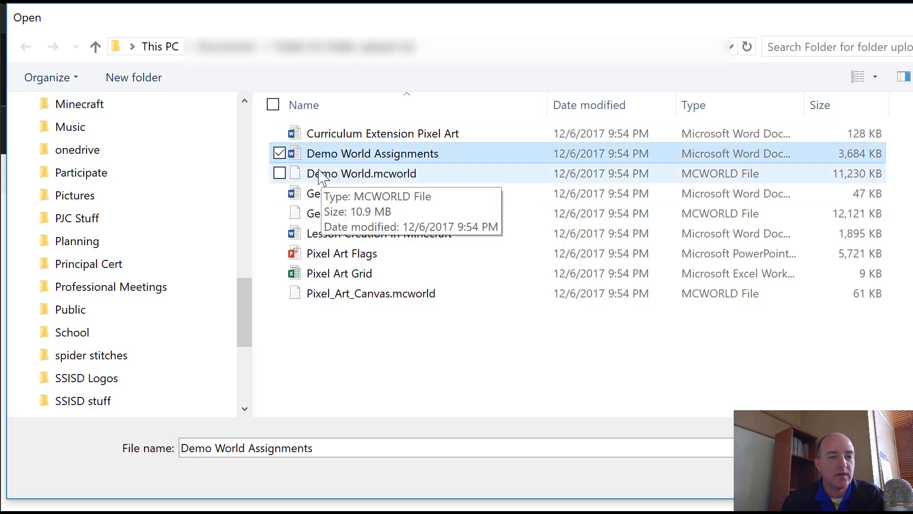
pyautogui.keyDown('ctrl'); pyautogui.click(322, 195); pyautogui.keyUp('ctrl')
pyautogui.keyDown('ctrl'); pyautogui.click(317, 261); pyautogui.keyUp('ctrl')
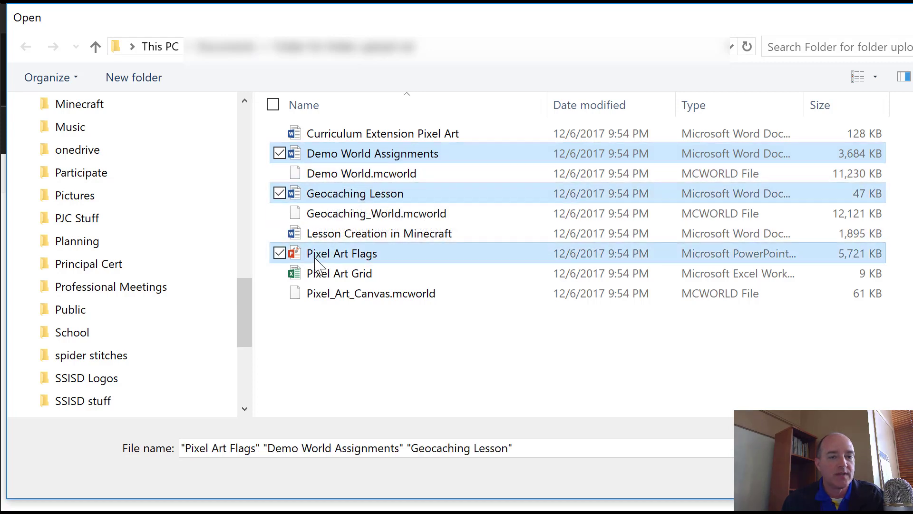
pyautogui.click(337, 156)
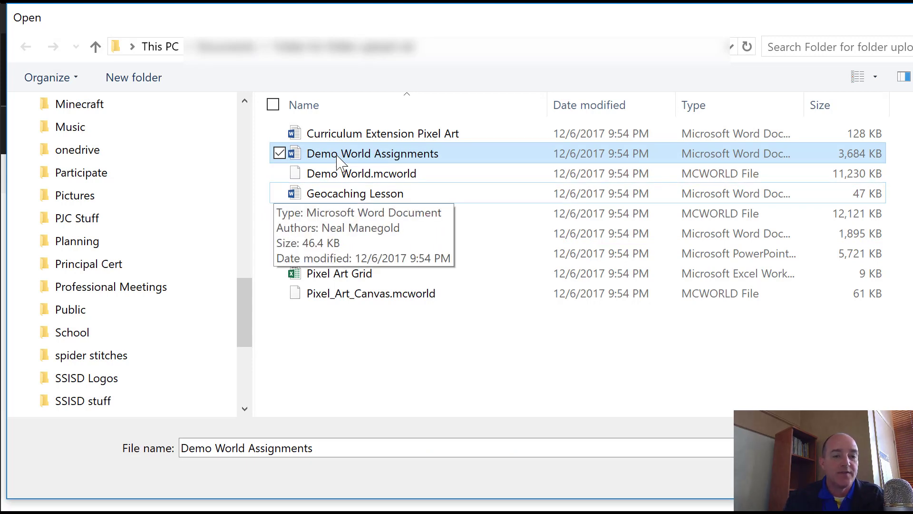
pyautogui.hotkey('shift', 'Down')
pyautogui.hotkey('shift', 'Down')
pyautogui.hotkey('shift', 'Down')
pyautogui.hotkey('shift', 'Down')
pyautogui.hotkey('shift', 'Down')
pyautogui.hotkey('shift', 'Down')
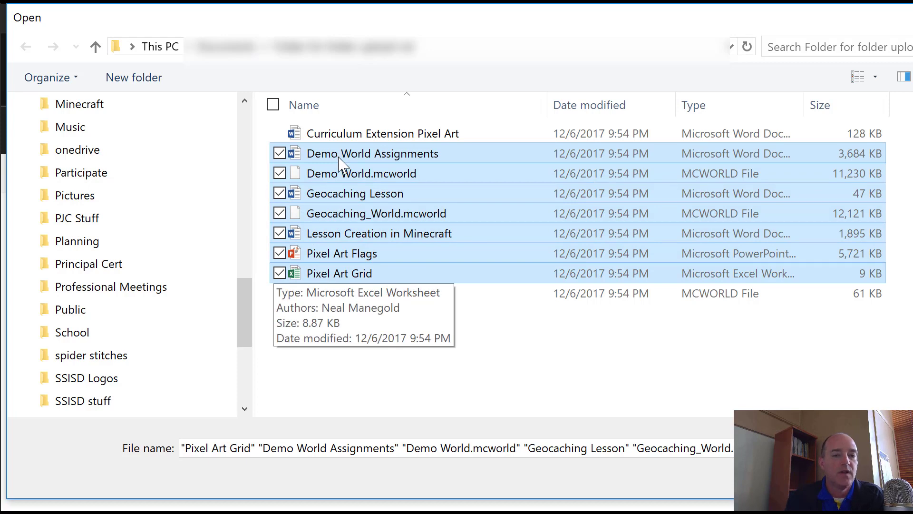
# Upload only Demo World Assignments and check the upload's progress.
pyautogui.click(340, 157)
pyautogui.click(338, 135)
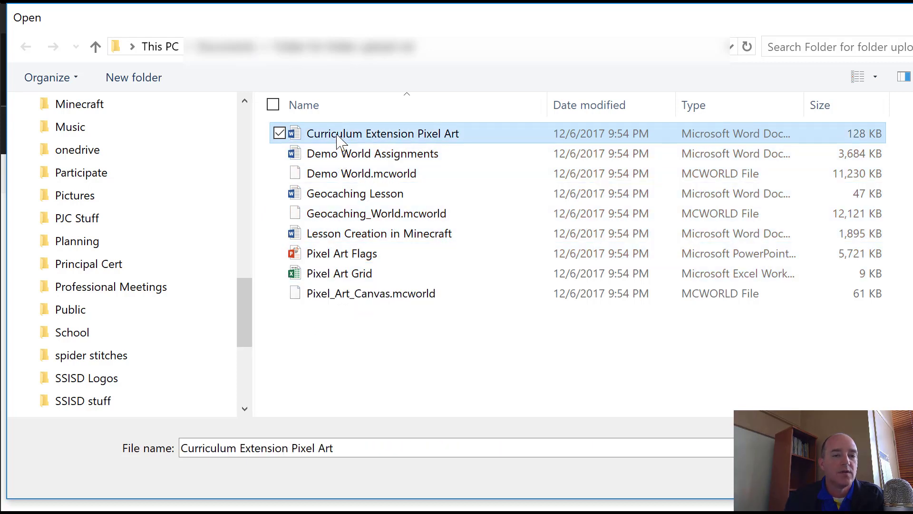
pyautogui.keyDown('shift'); pyautogui.click(343, 295); pyautogui.keyUp('shift')
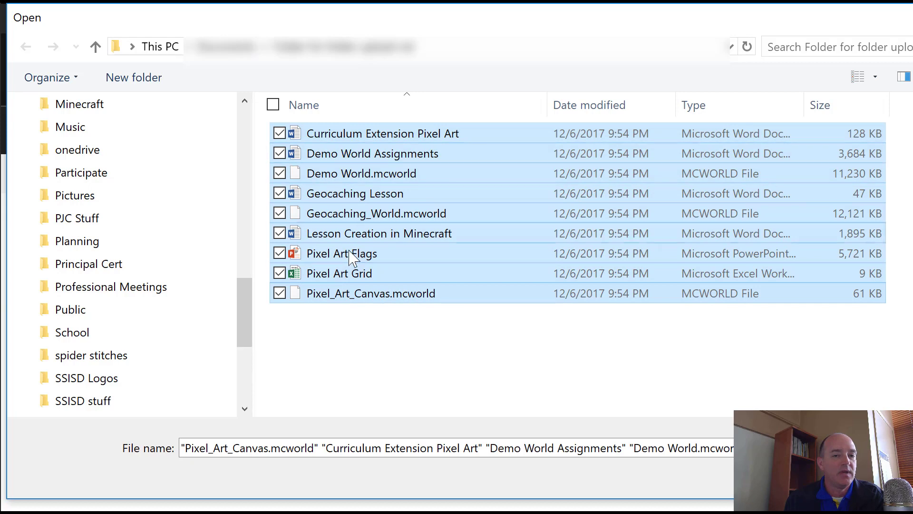
pyautogui.click(273, 105)
pyautogui.click(274, 105)
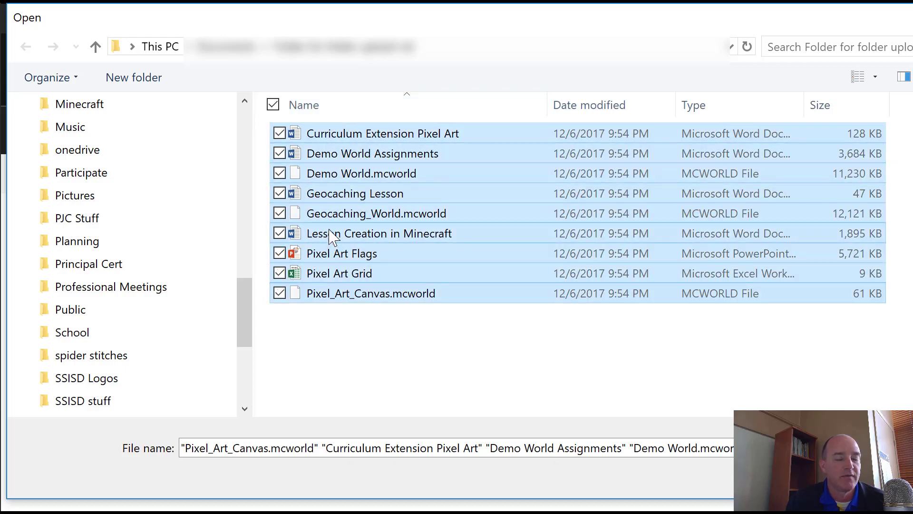
pyautogui.click(323, 158)
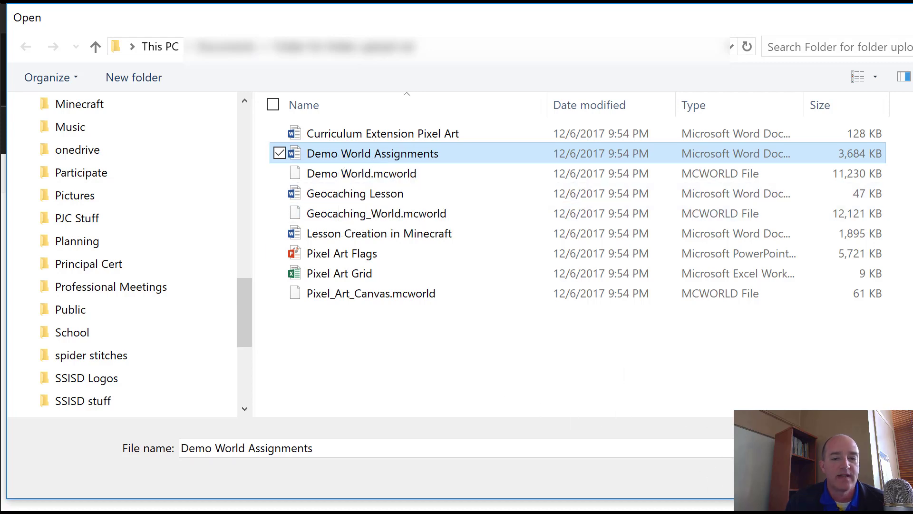
pyautogui.press('Escape')
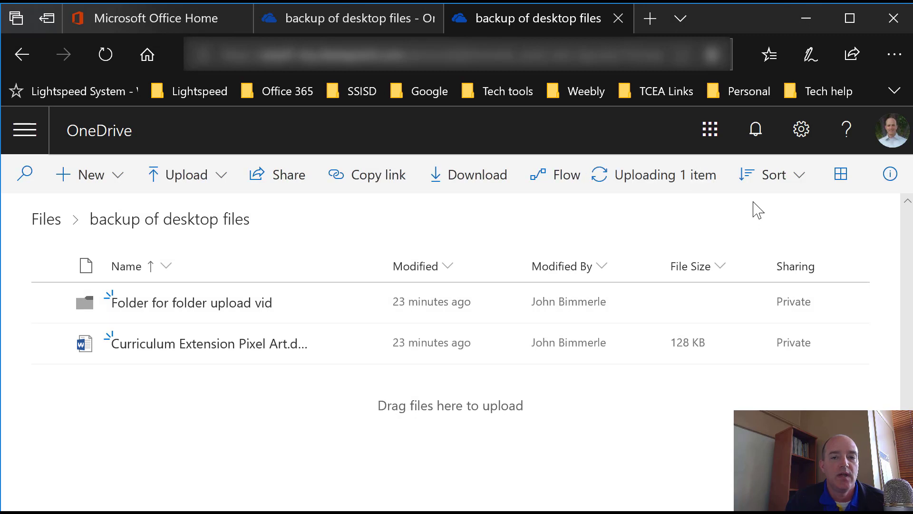
pyautogui.click(661, 185)
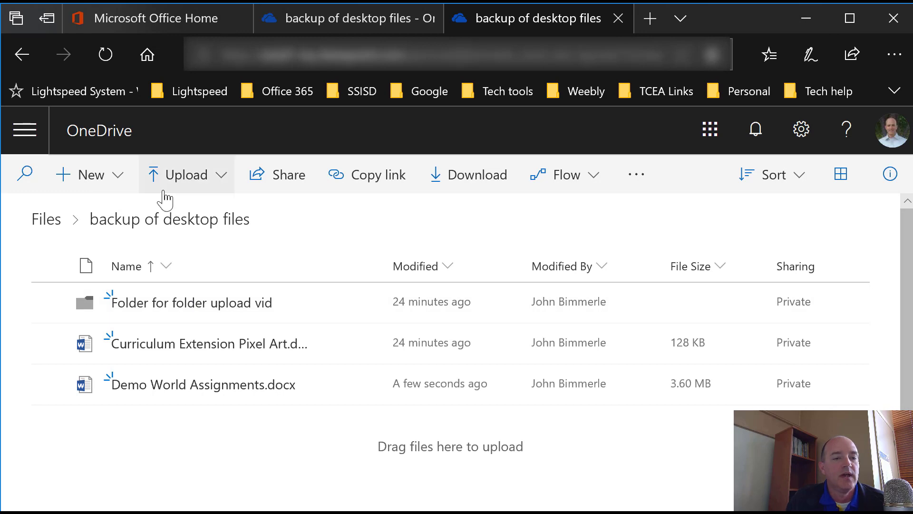
# Upload the 'Folder for folder upload vid' folder from Documents.
pyautogui.click(205, 185)
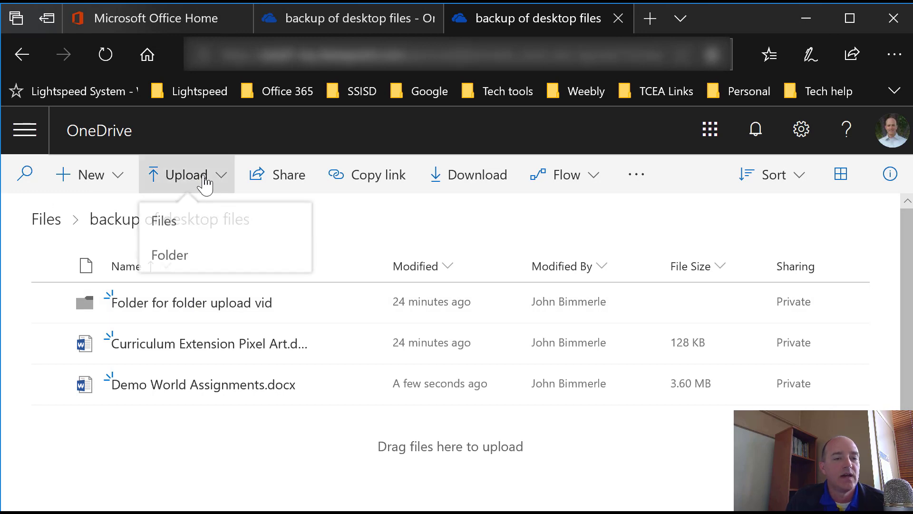
pyautogui.click(173, 259)
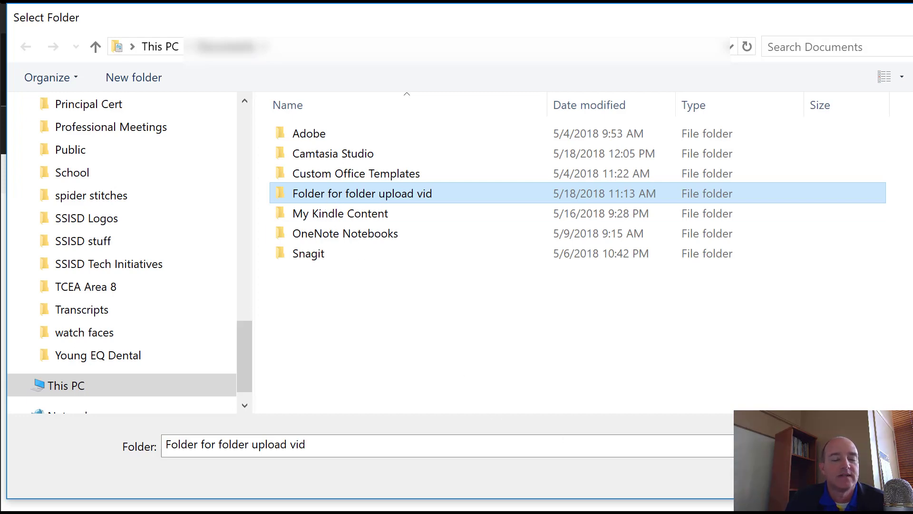
pyautogui.click(804, 476)
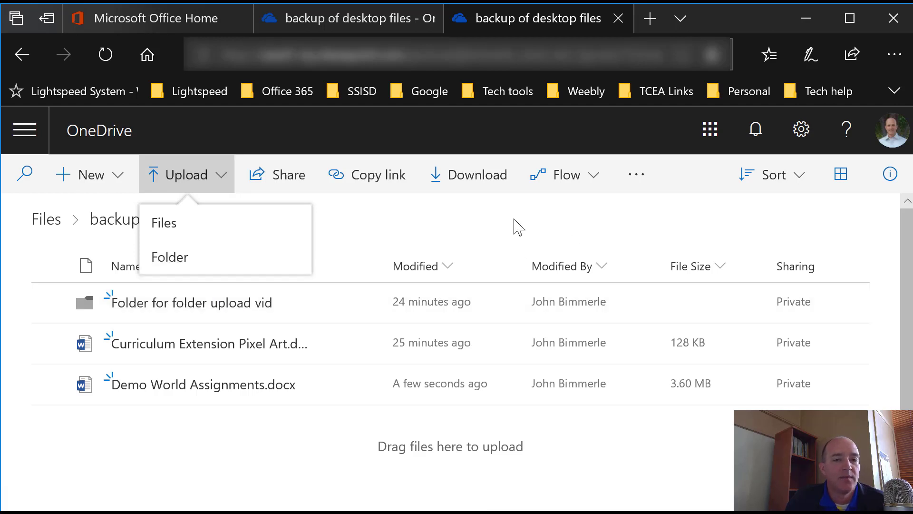
# Open Folder for folder upload vid and browse files like Demo World.mcworld and Pixel Art Flags.pptx.
pyautogui.click(233, 312)
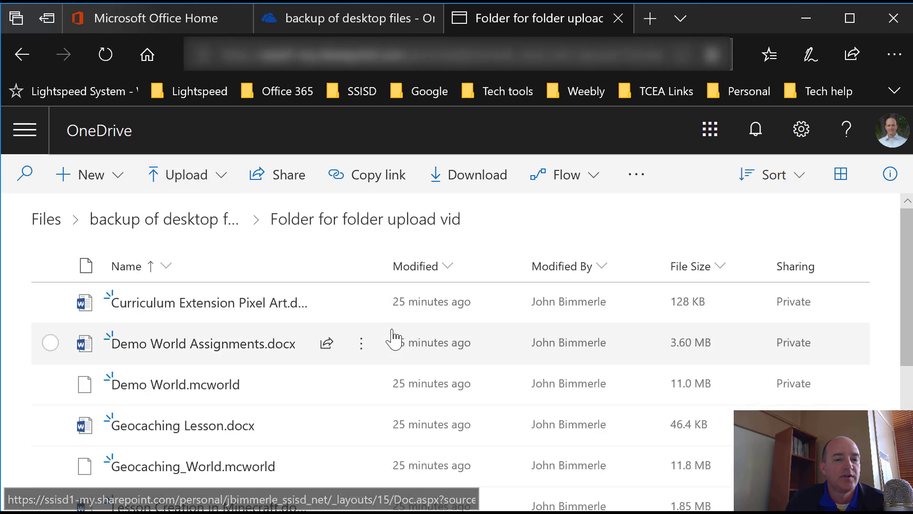
pyautogui.scroll(-1, 335, 337)
pyautogui.scroll(-2, 336, 336)
pyautogui.scroll(5, 336, 336)
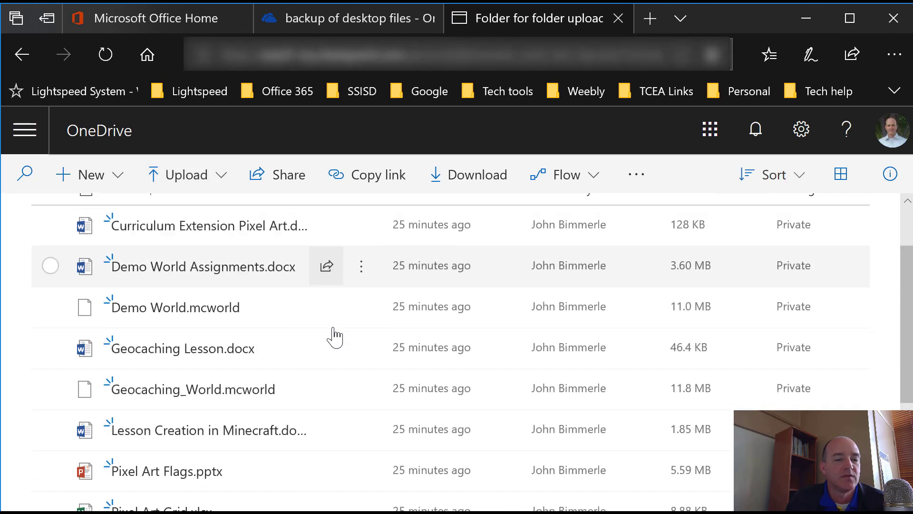
pyautogui.scroll(-5, 335, 337)
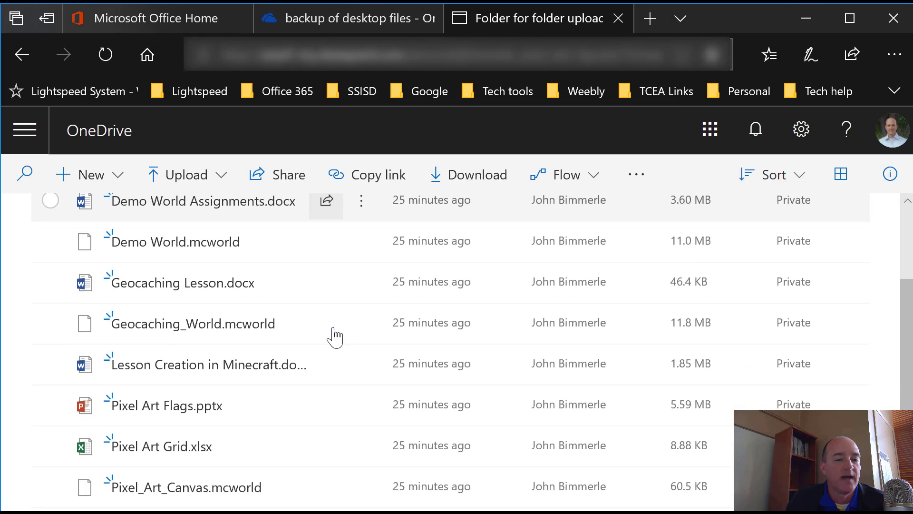
pyautogui.scroll(5, 335, 336)
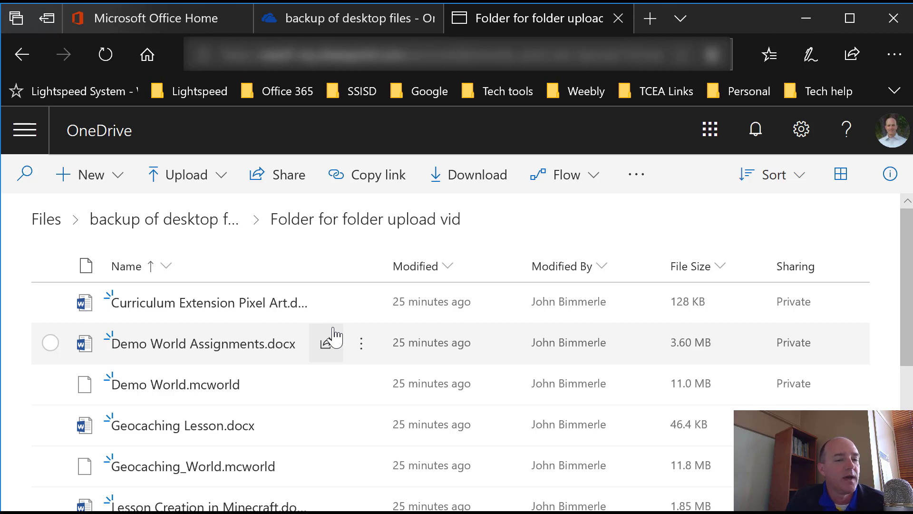
pyautogui.moveTo(338, 314)
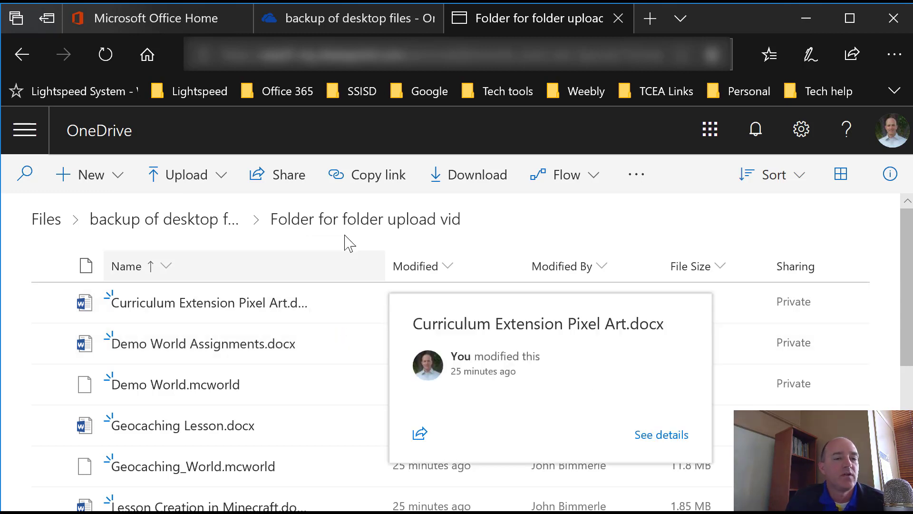